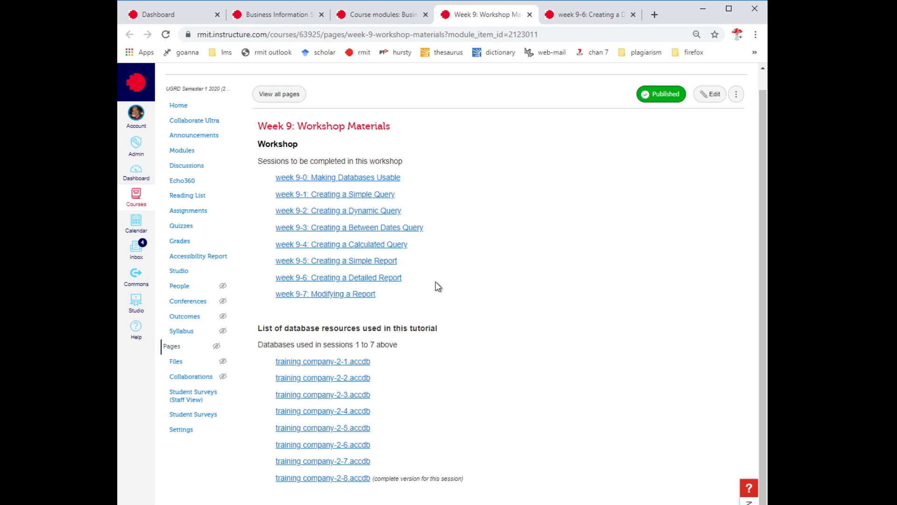
- Read the week 9-6 detailed report instructions, covering the objectives, the Report Wizard and which client-payments-due query fields to use
click(581, 16)
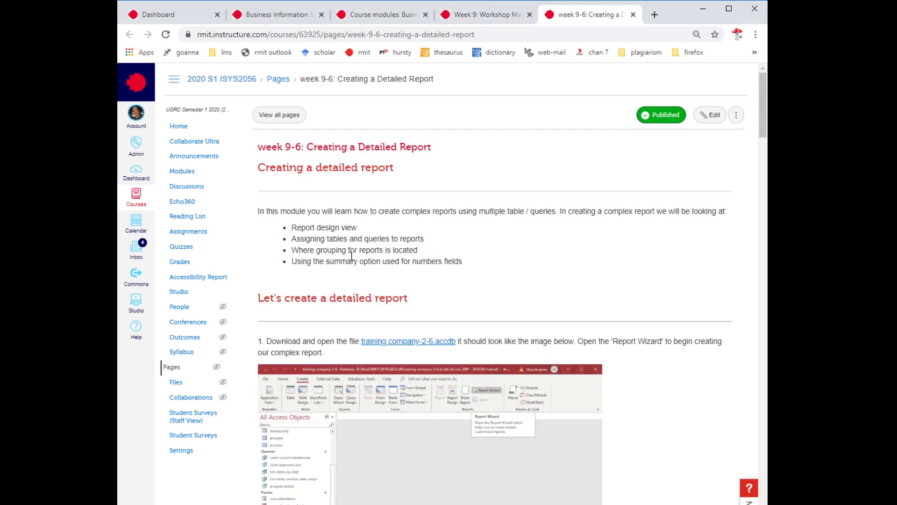
drag(348, 250, 326, 261)
drag(463, 262, 413, 266)
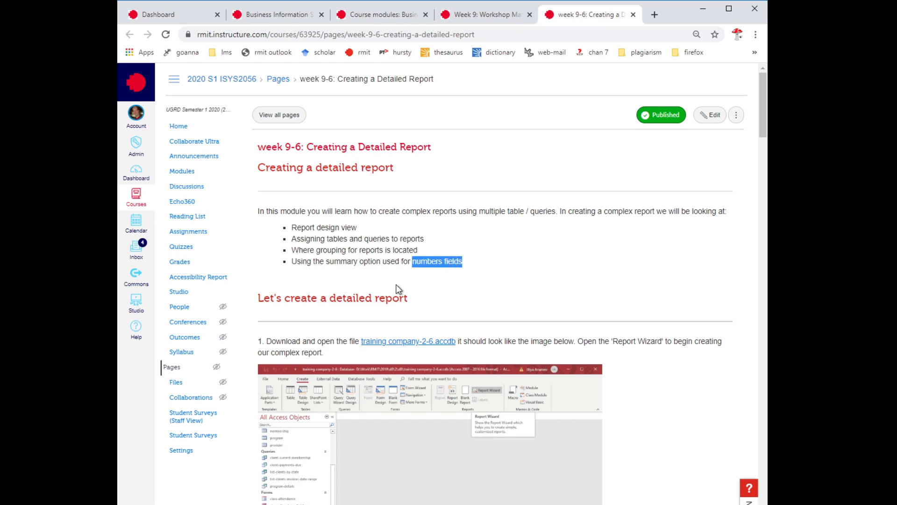
click(375, 267)
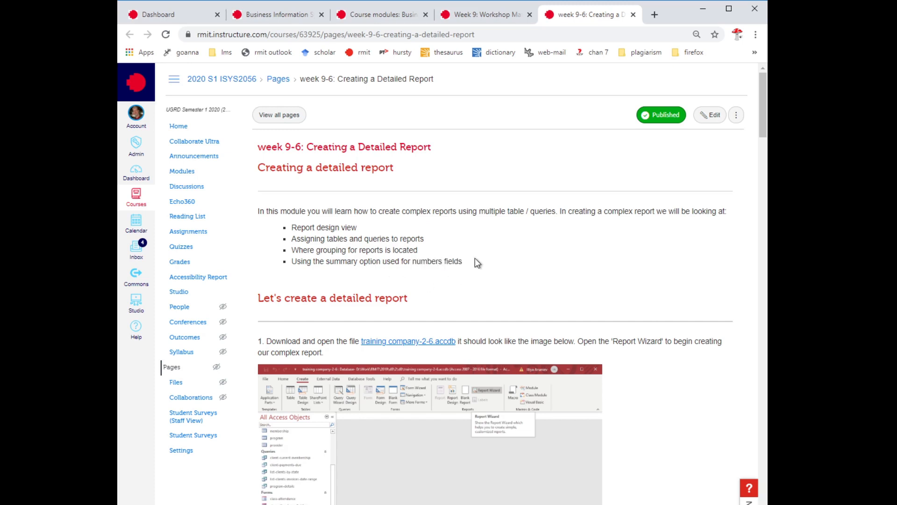
scroll(474, 260, down, 2)
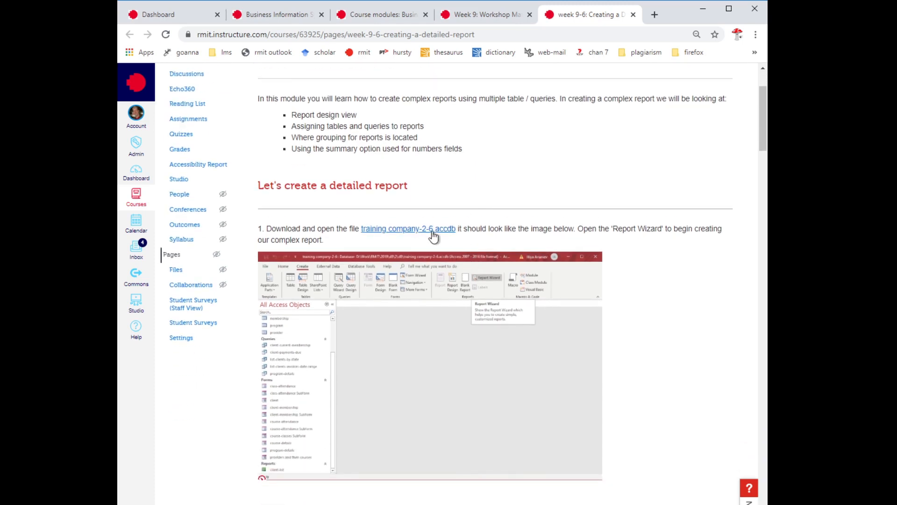
scroll(518, 232, down, 1)
drag(663, 173, 616, 168)
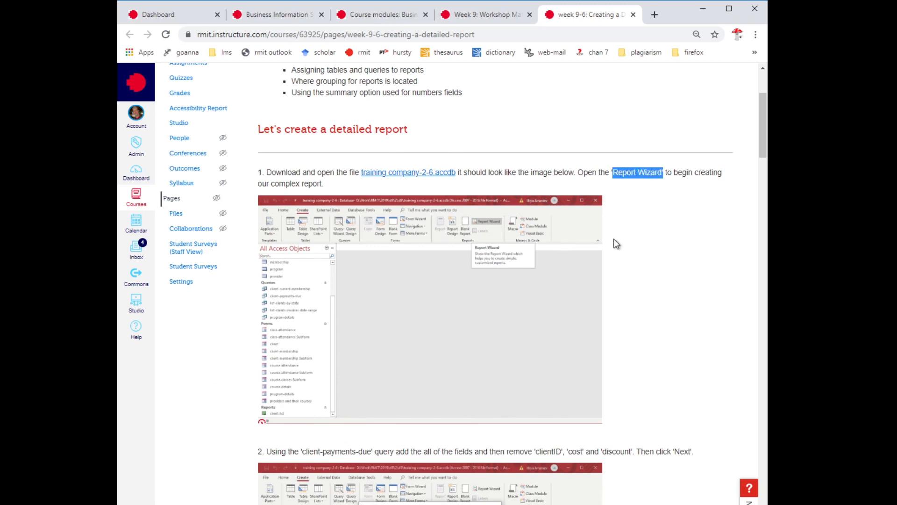
scroll(613, 241, down, 2)
scroll(613, 240, down, 1)
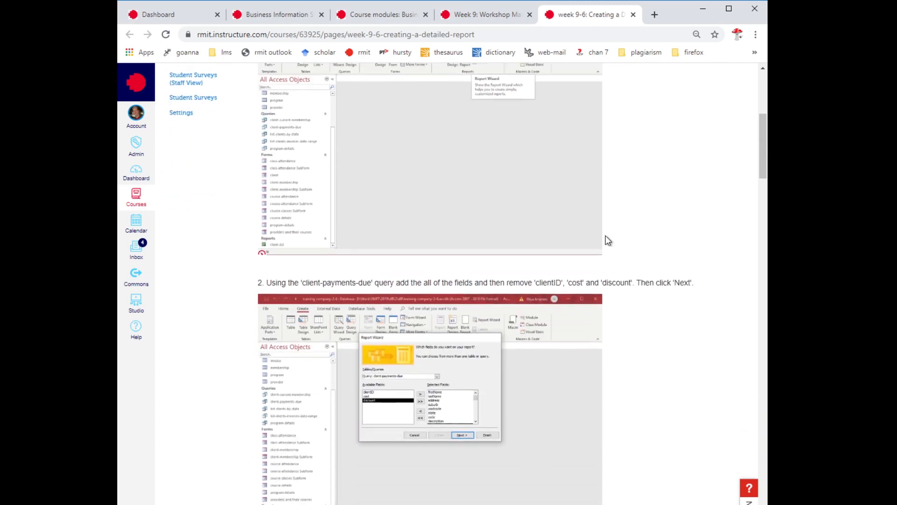
drag(372, 284, 303, 283)
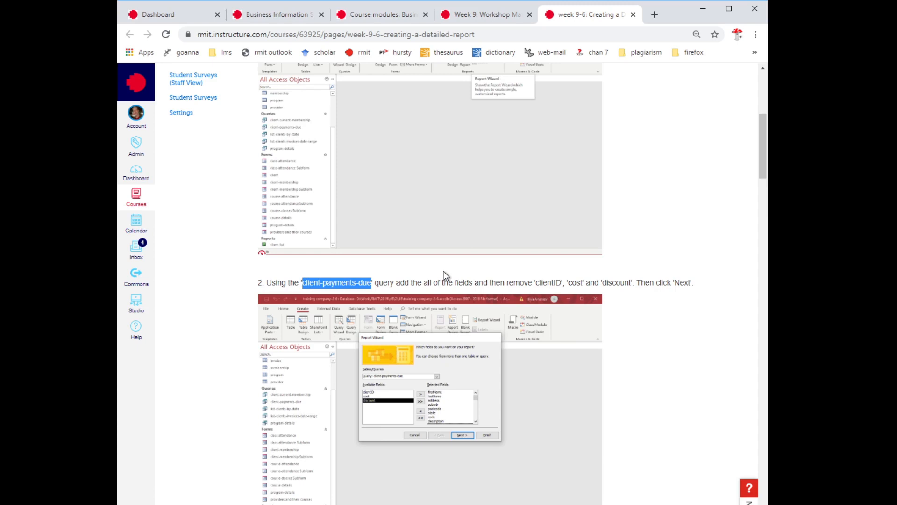
click(428, 275)
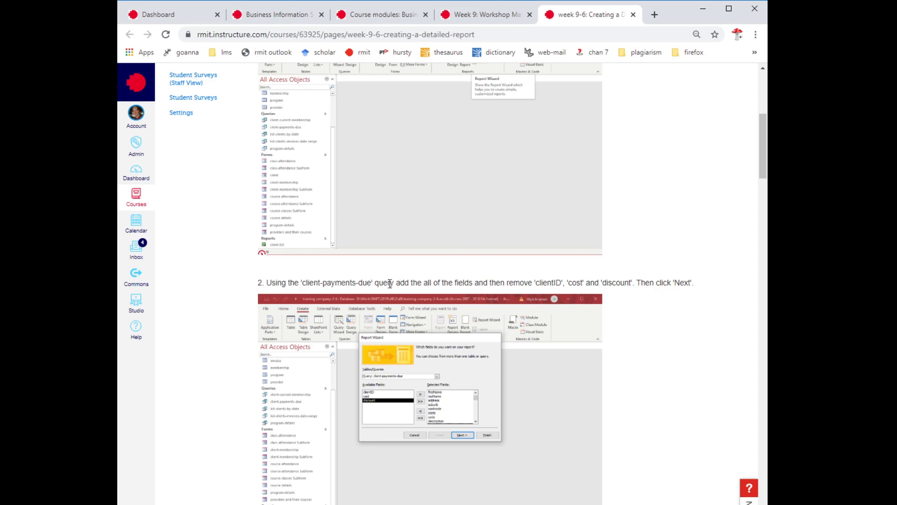
scroll(405, 278, up, 4)
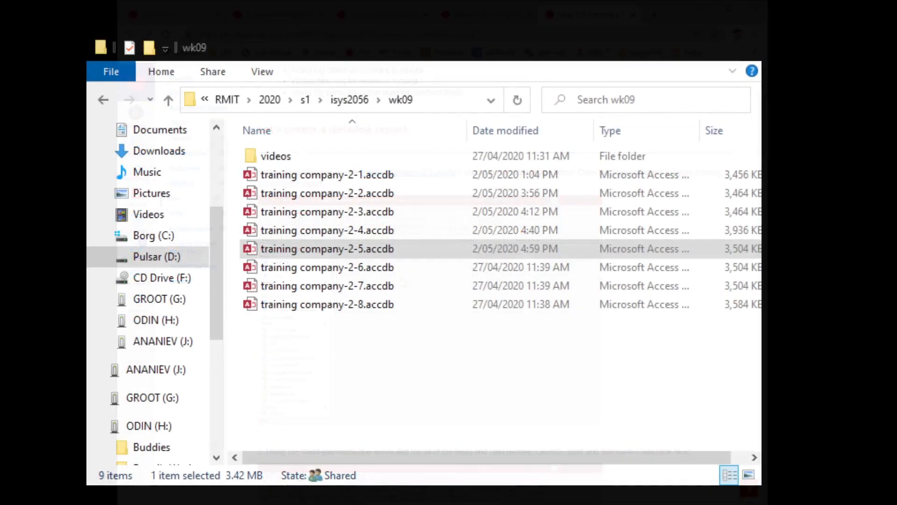
- Open the database training company-2-6.accdb from the wk09 folder in Access and enable its content
click(411, 48)
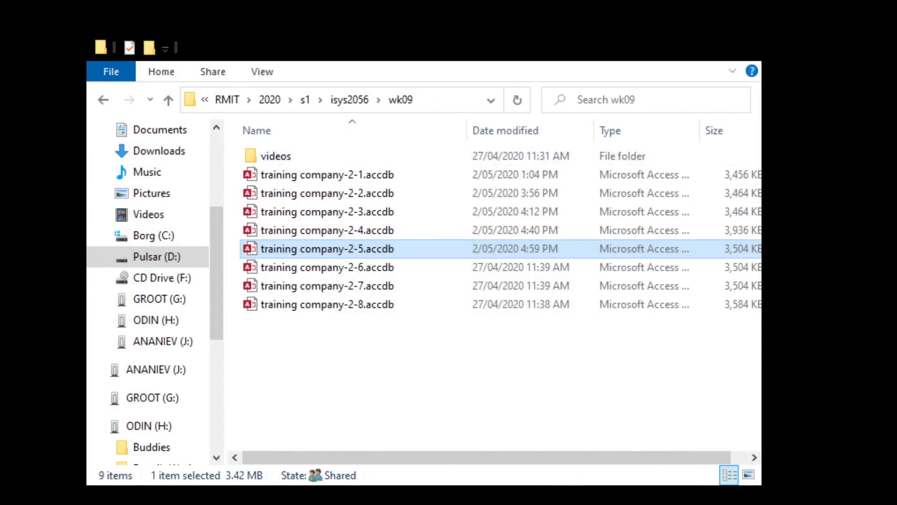
click(376, 268)
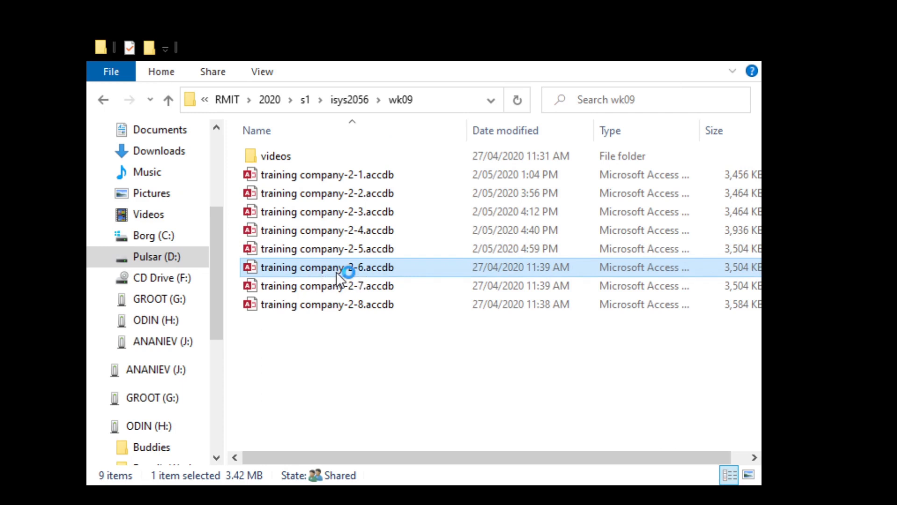
double_click(335, 271)
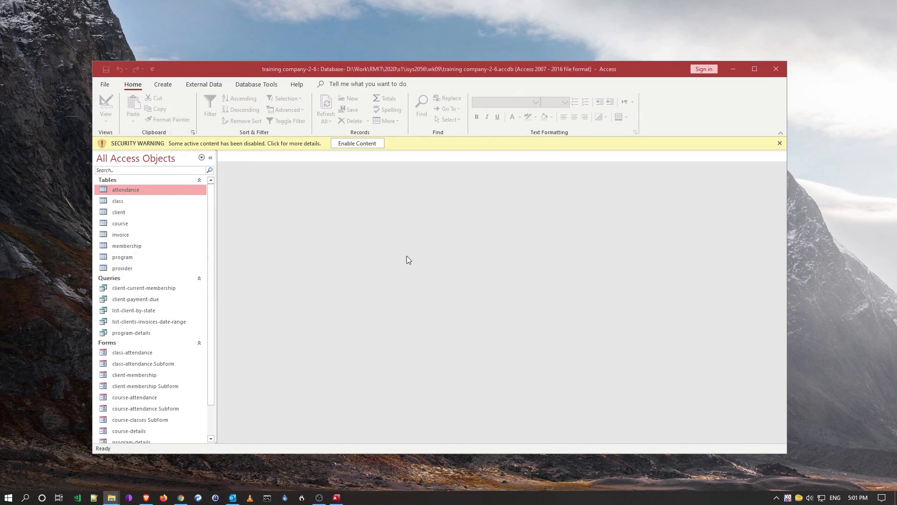
double_click(418, 61)
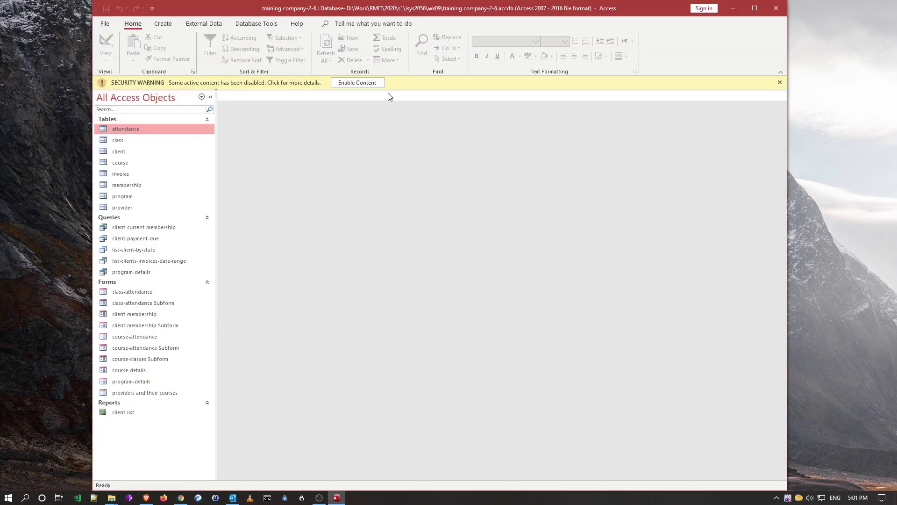
click(370, 84)
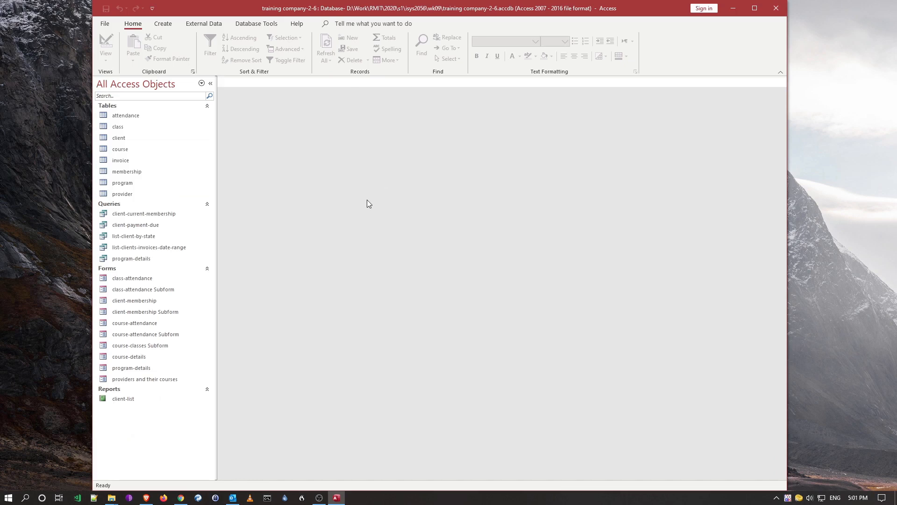
- Start the Report Wizard and choose the client-payment-due query as the report's source
click(163, 23)
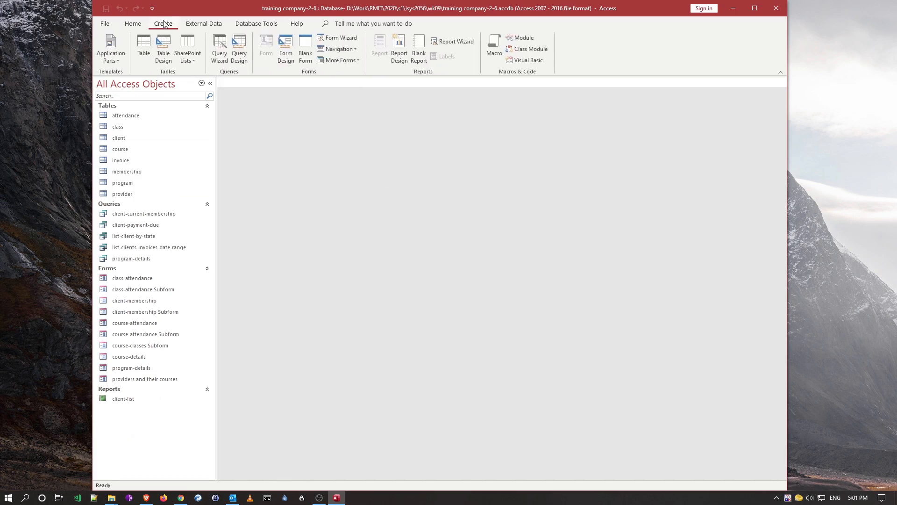
click(442, 43)
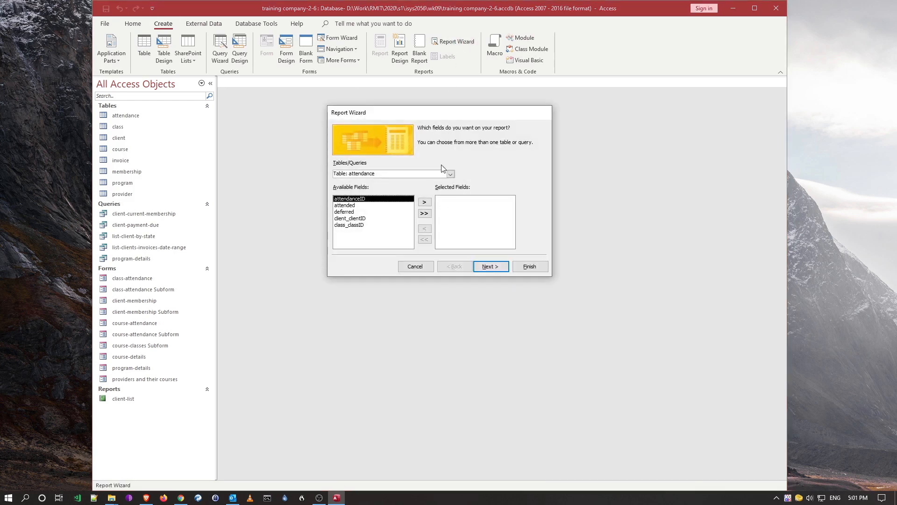
click(451, 174)
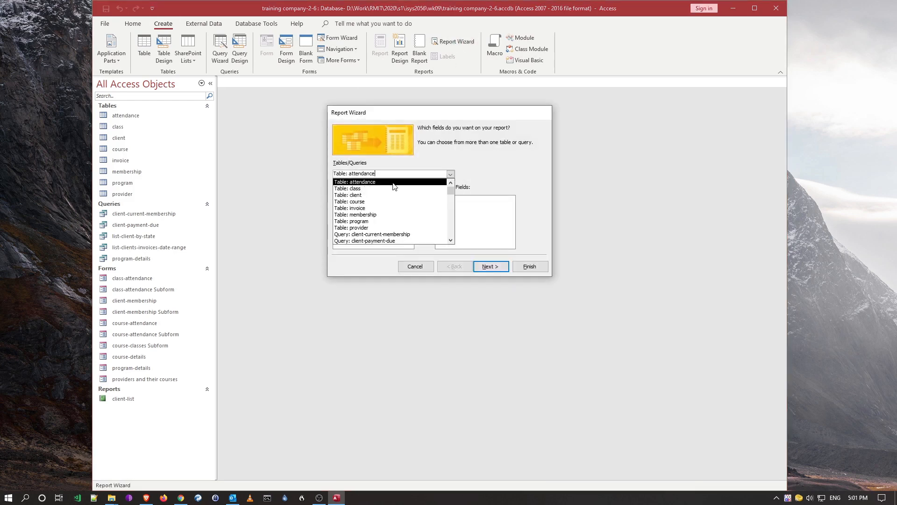
click(374, 241)
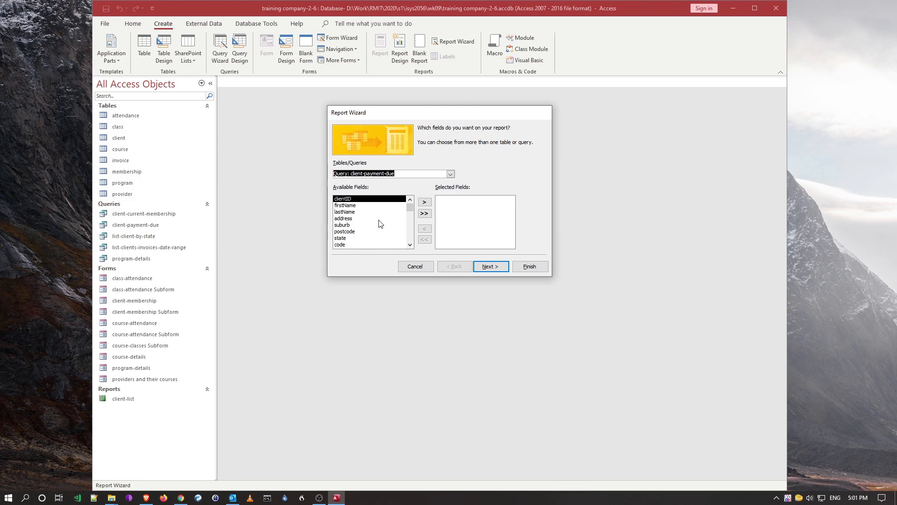
- Add all of the query's fields to the report except clientID, cost and discount, and accept the field selection
click(424, 214)
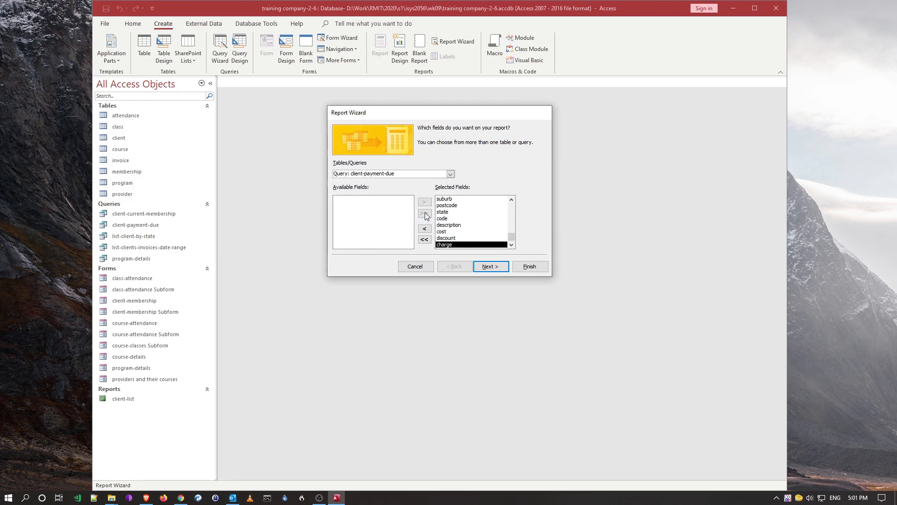
drag(512, 238, 513, 205)
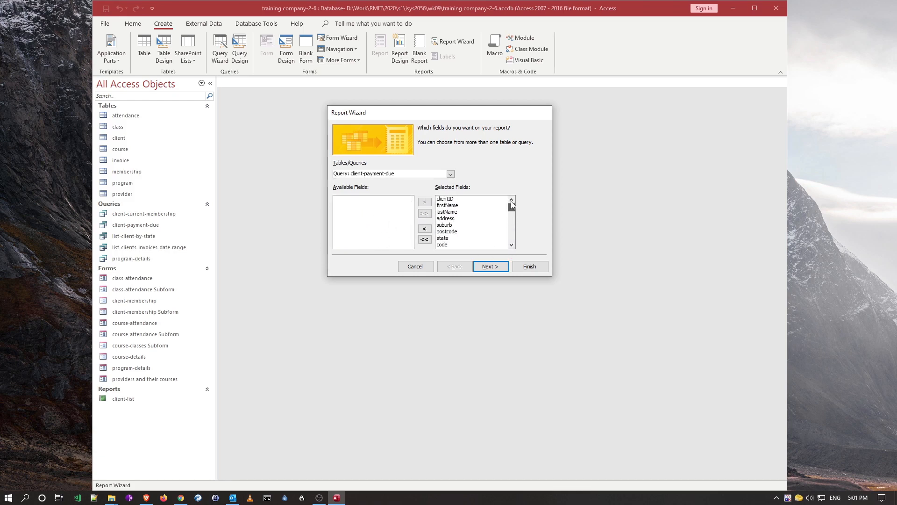
click(450, 200)
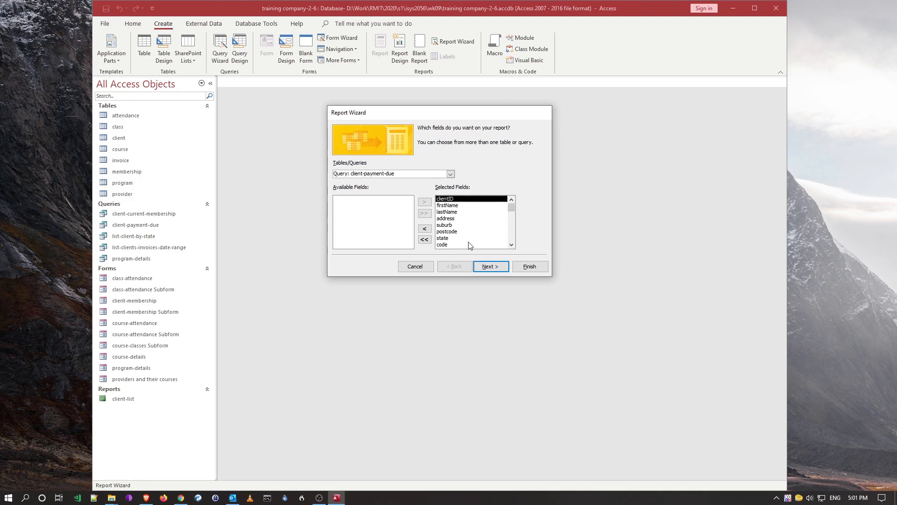
double_click(446, 200)
scroll(463, 225, down, 1)
scroll(463, 225, down, 1)
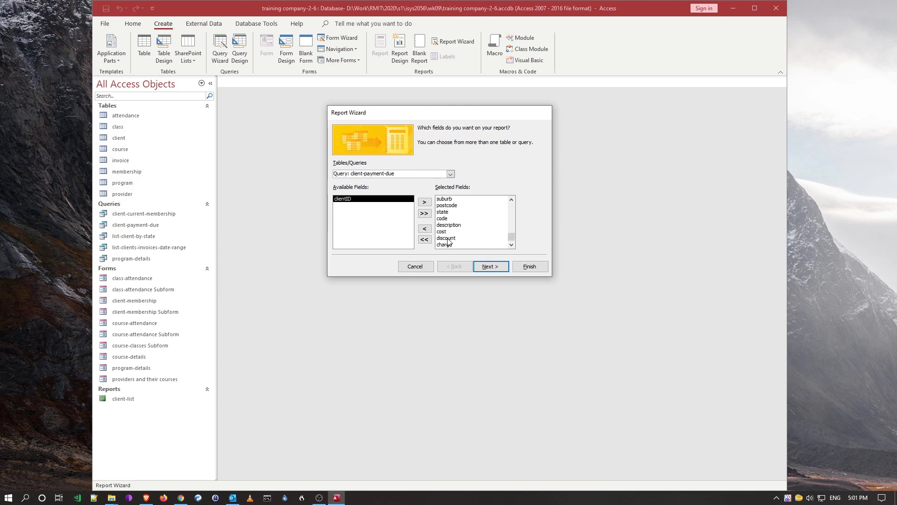
click(448, 238)
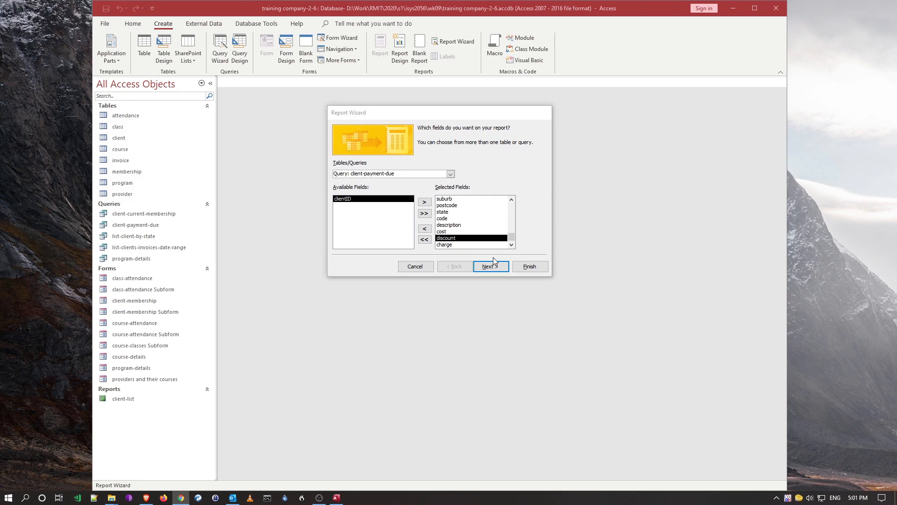
double_click(449, 232)
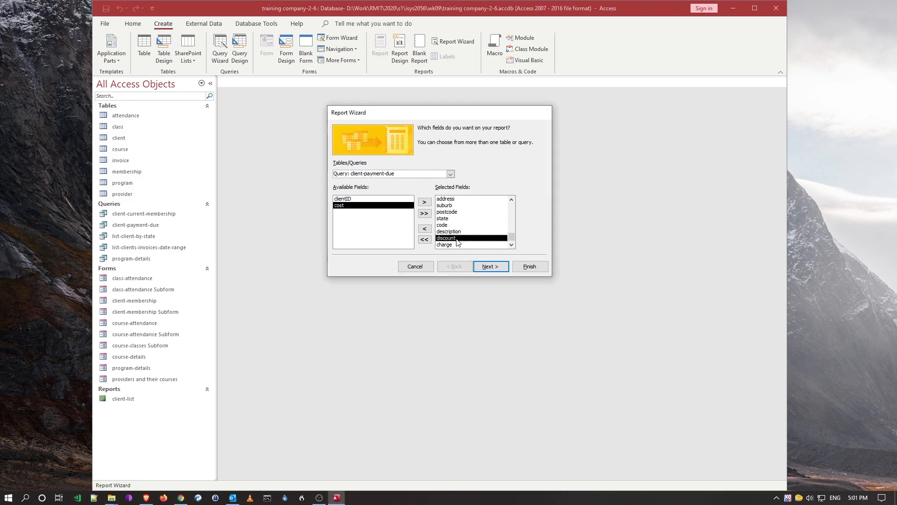
double_click(456, 241)
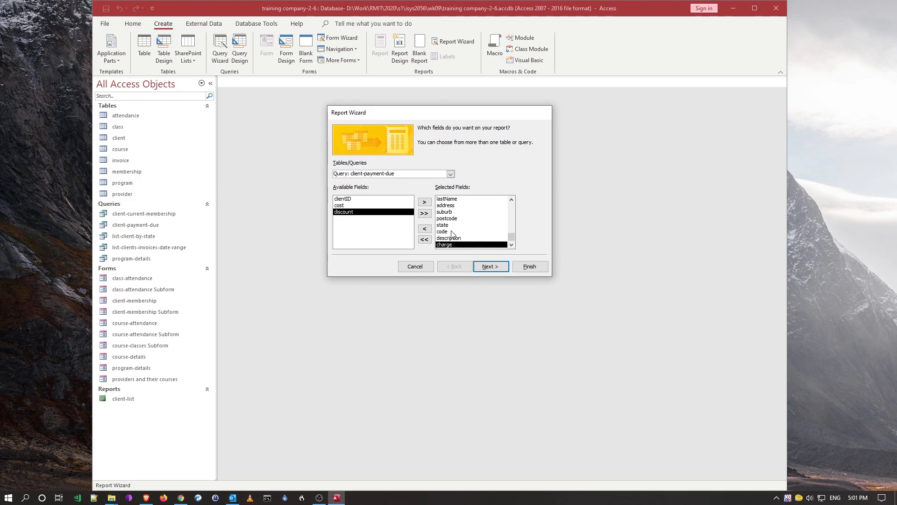
click(494, 266)
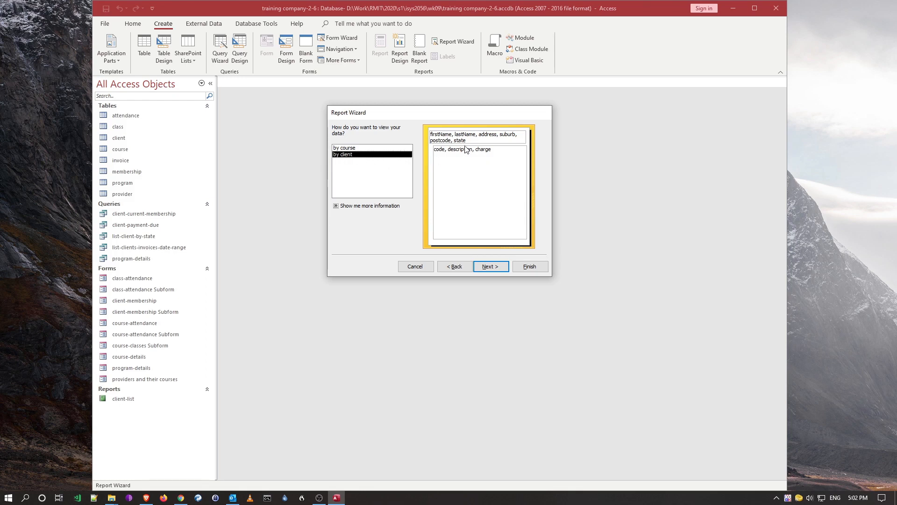
- Compare the report's data views by course and by client, and accept the view by client
click(349, 148)
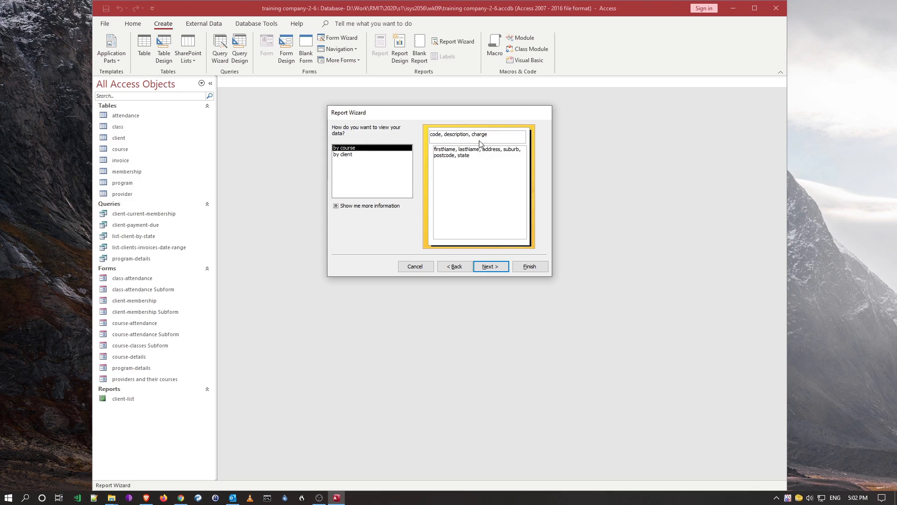
click(348, 155)
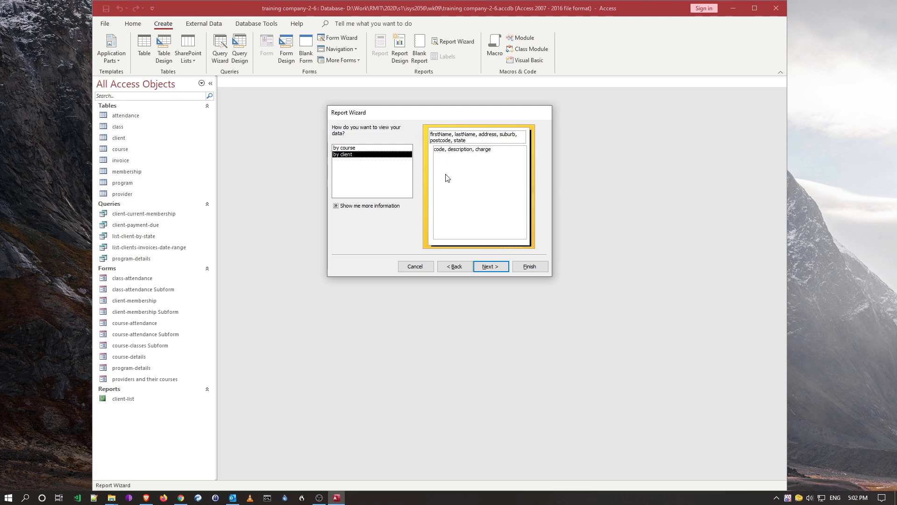
click(487, 265)
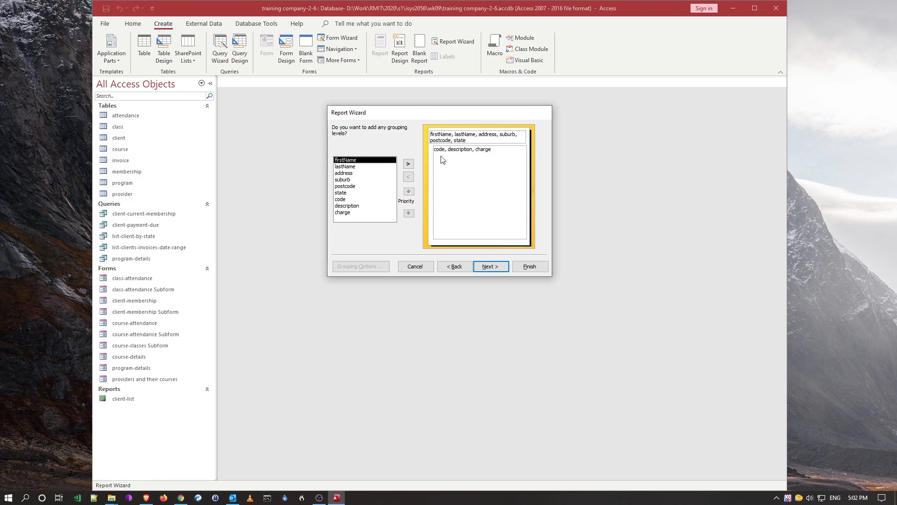
- Try a grouping level on suburb and one on state, removing each of them again
click(348, 180)
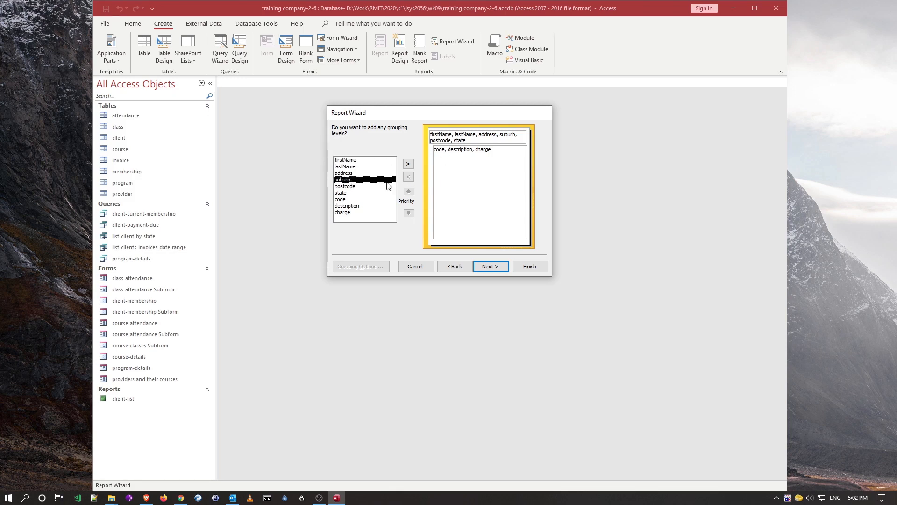
click(408, 164)
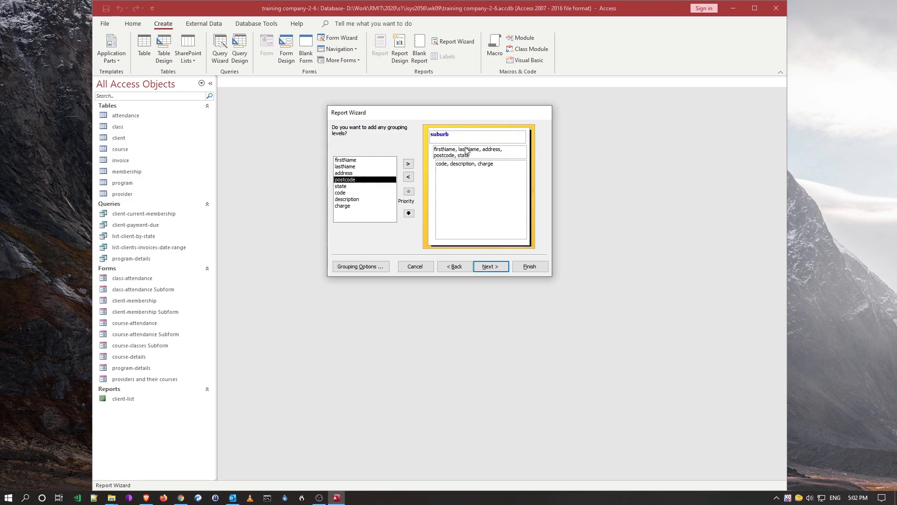
click(408, 177)
click(348, 193)
click(408, 164)
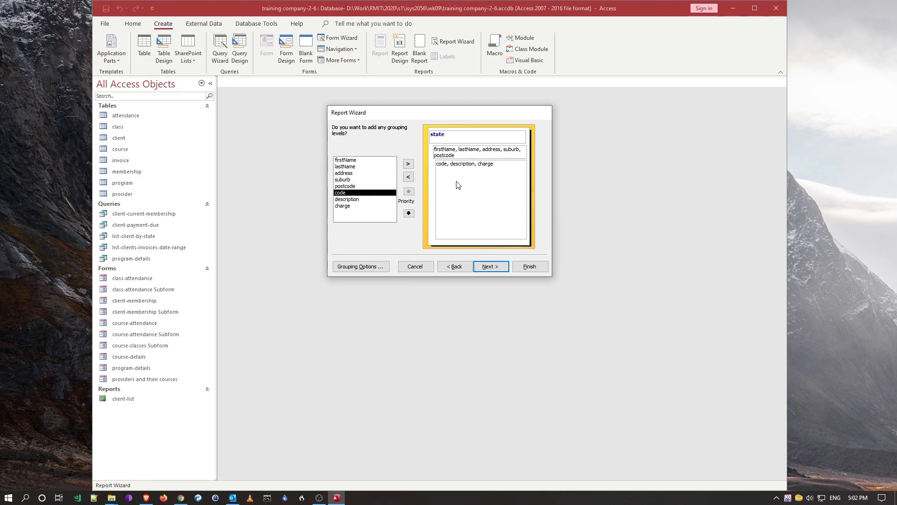
click(408, 178)
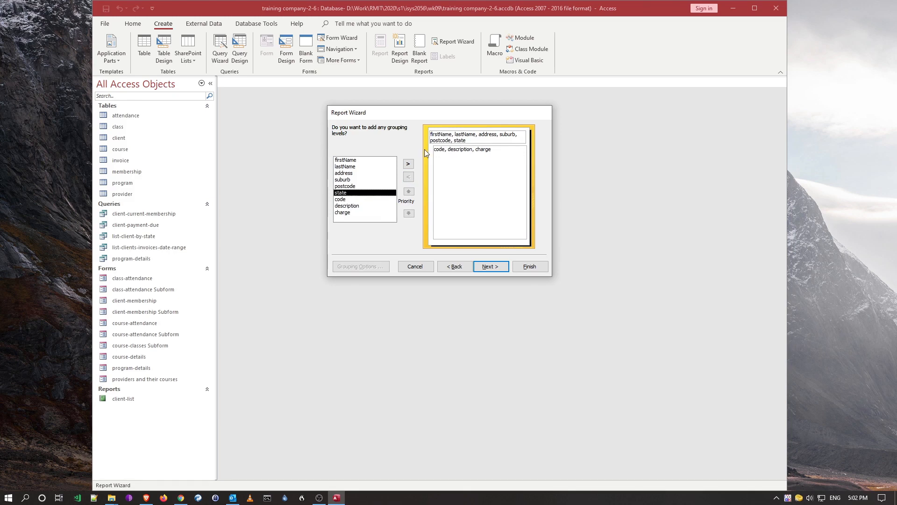
- Continue without any grouping level and check which fields are available for sorting the detail records, leaving the sort order empty
click(489, 266)
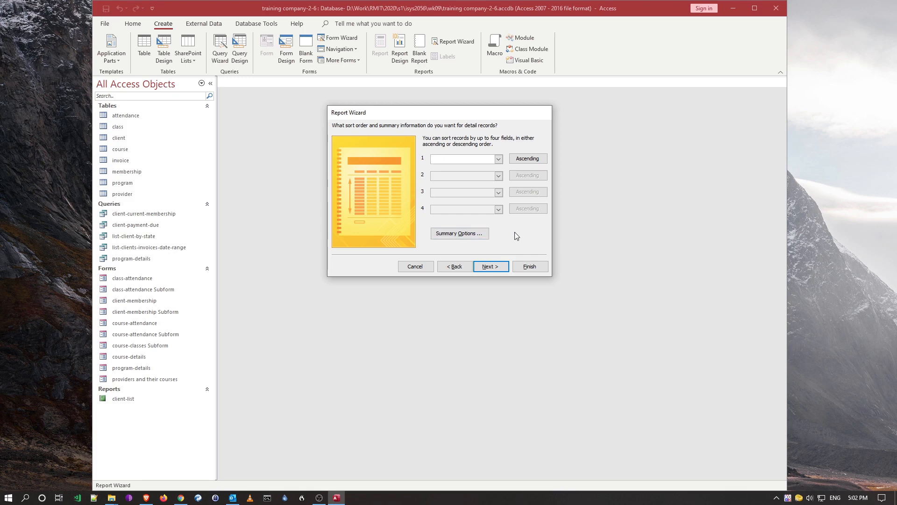
click(499, 159)
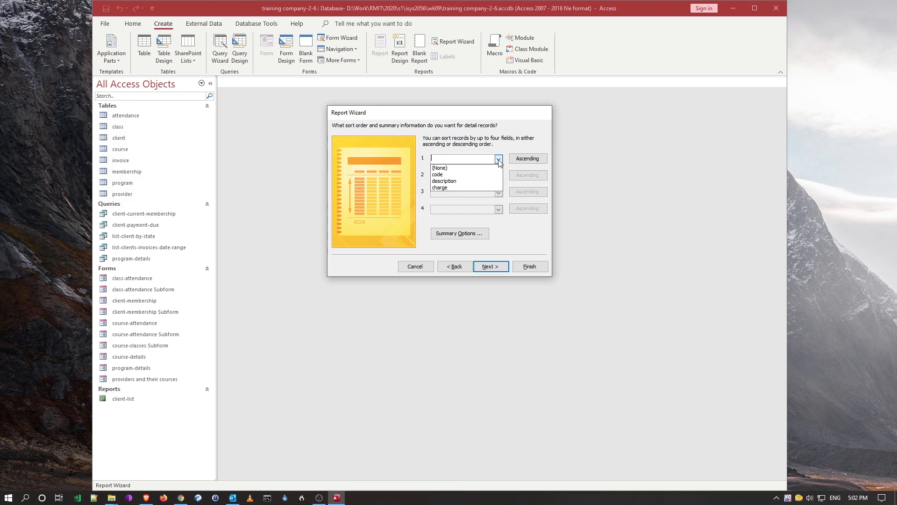
click(498, 160)
click(498, 159)
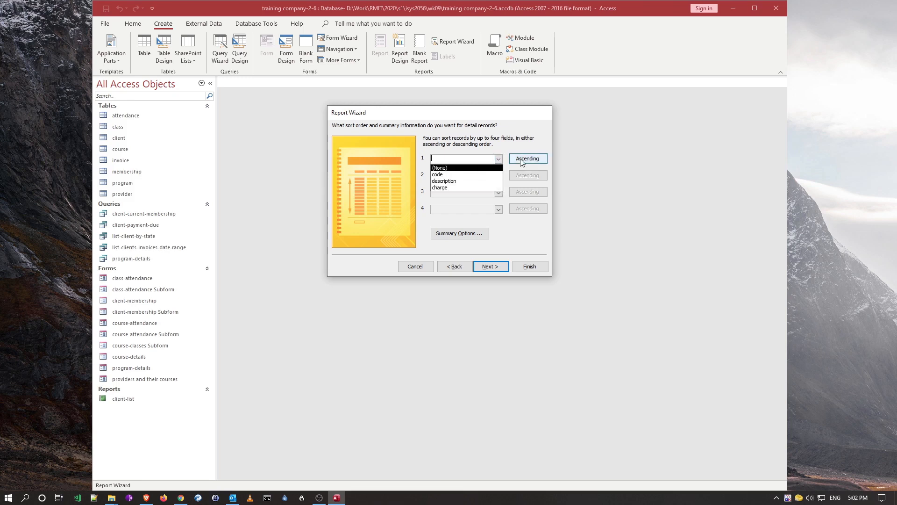
click(495, 147)
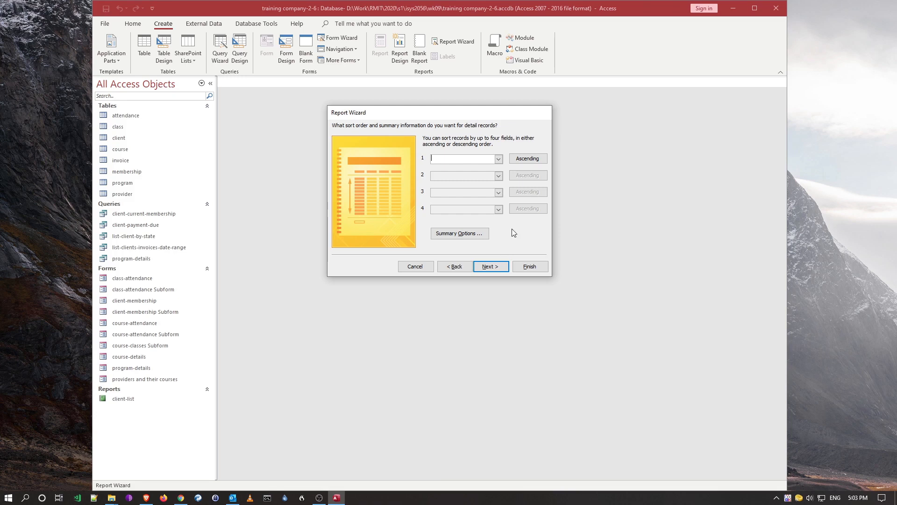
- Add a sum of the charge field to the report's summary values and accept the sort and summary settings
click(471, 236)
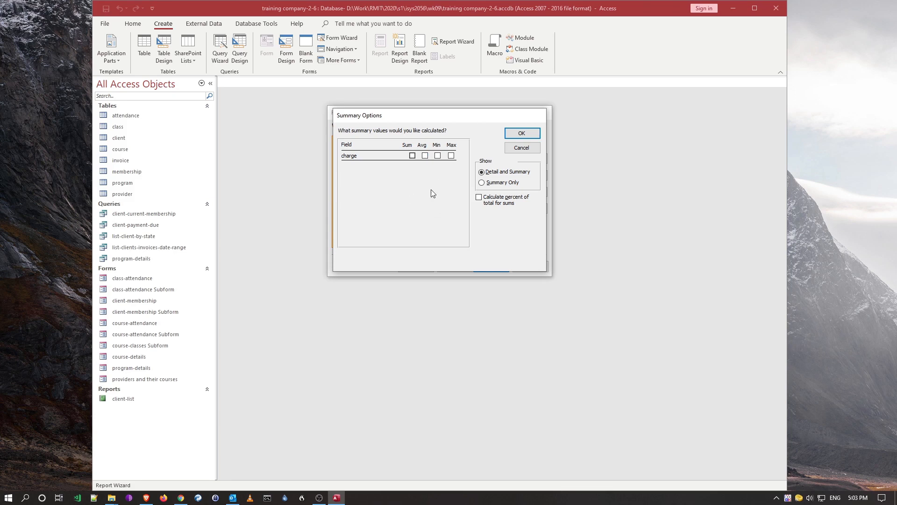
click(412, 156)
click(523, 135)
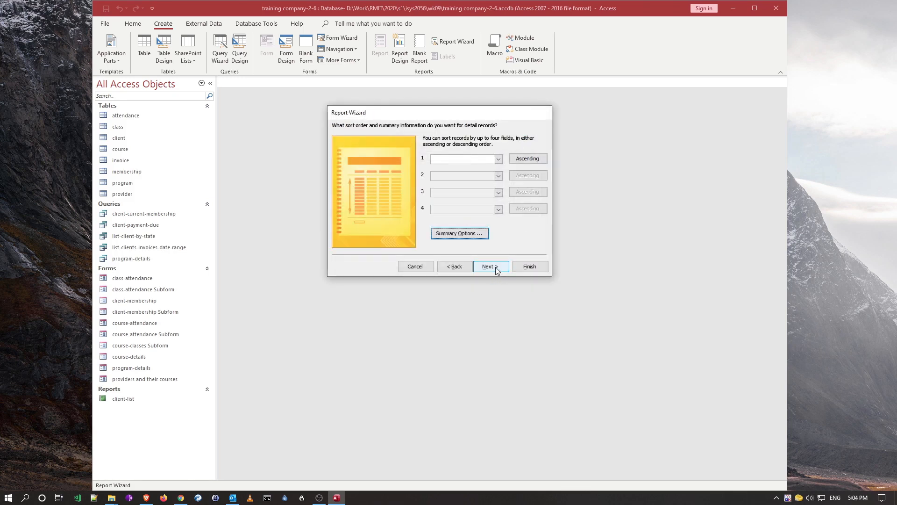
click(497, 269)
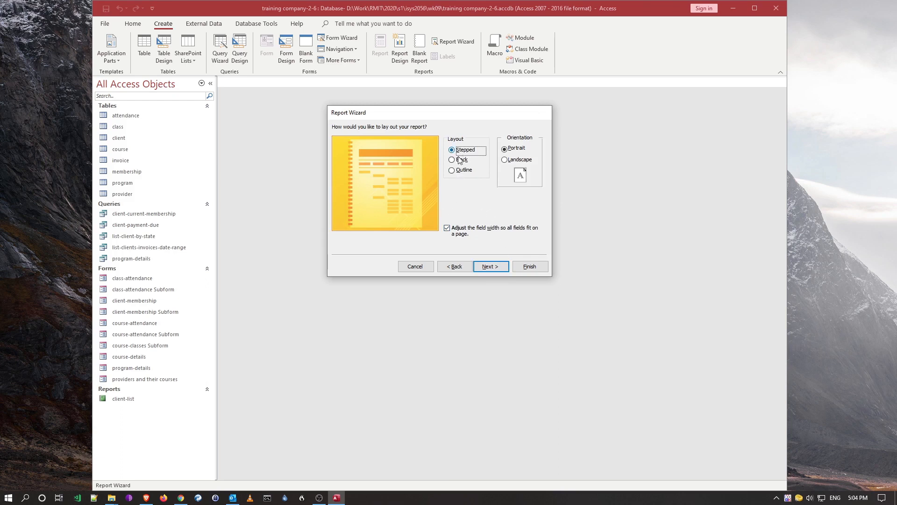
- Lay out the report as Outline in Landscape orientation and accept the layout
click(453, 170)
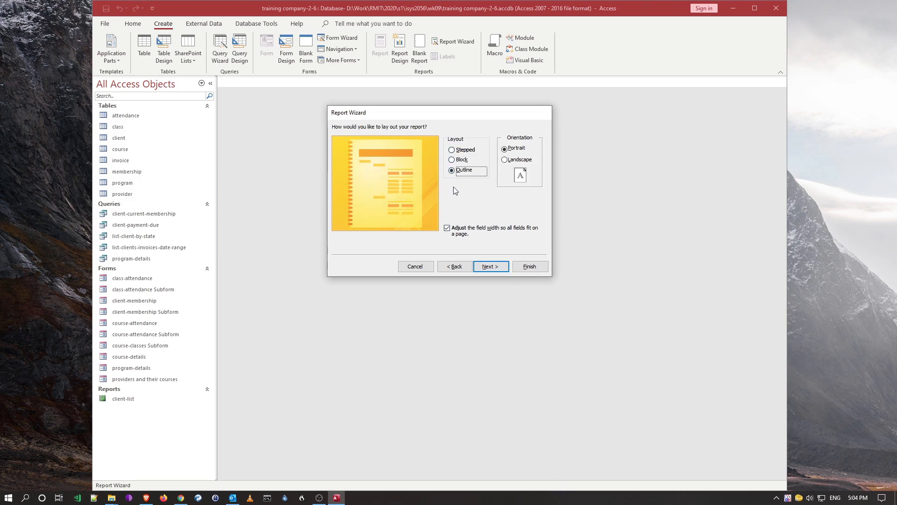
click(505, 161)
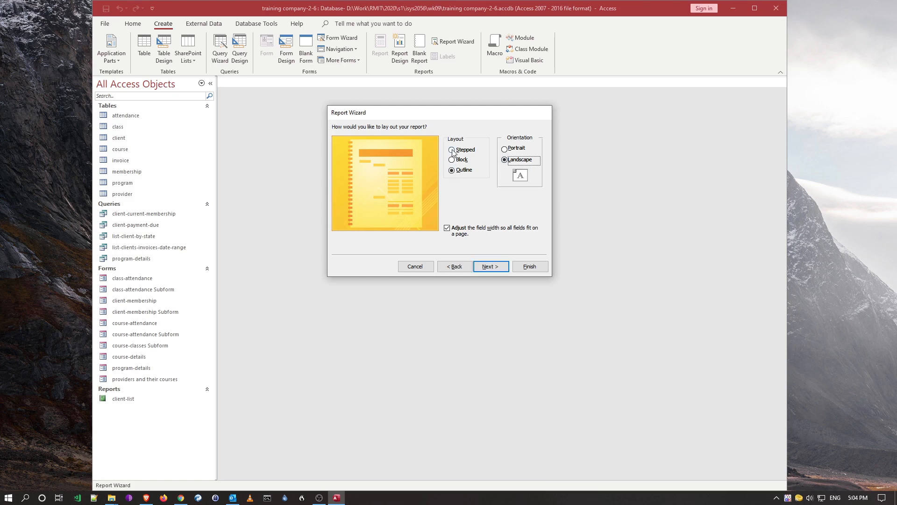
click(490, 266)
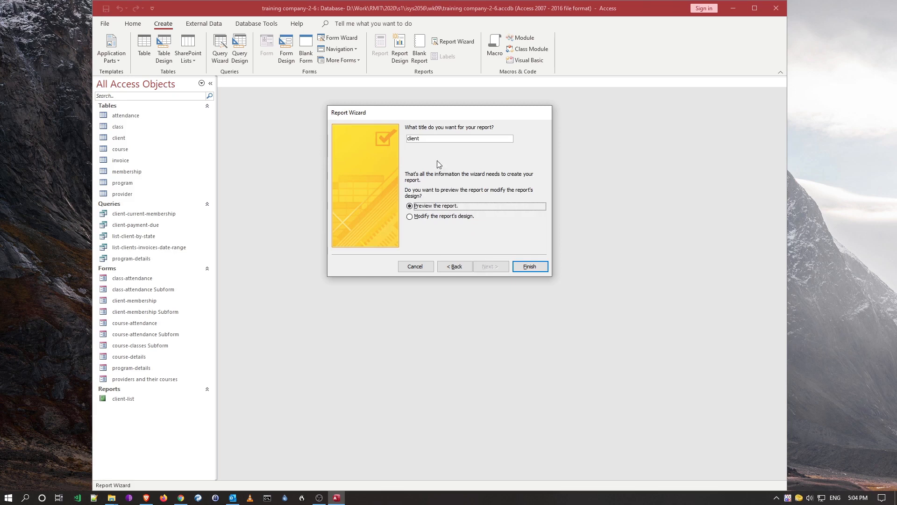
- Title the report client-invoices, finish the wizard and preview the report for a client by entering the client ID
click(431, 138)
text(-invoices)
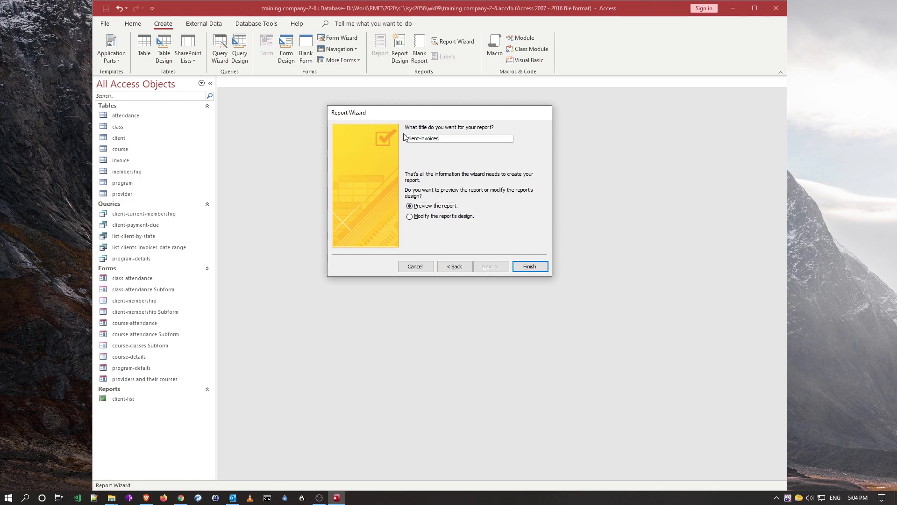
click(524, 265)
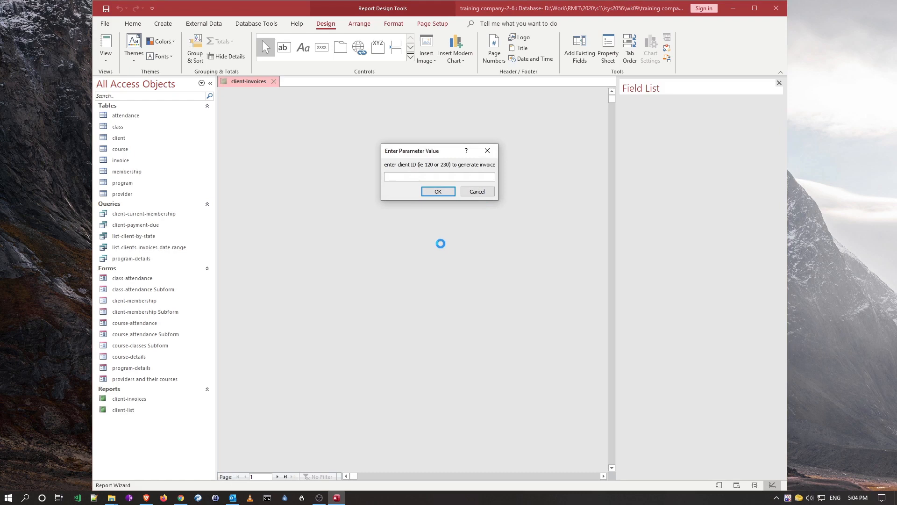
text(12)
click(438, 193)
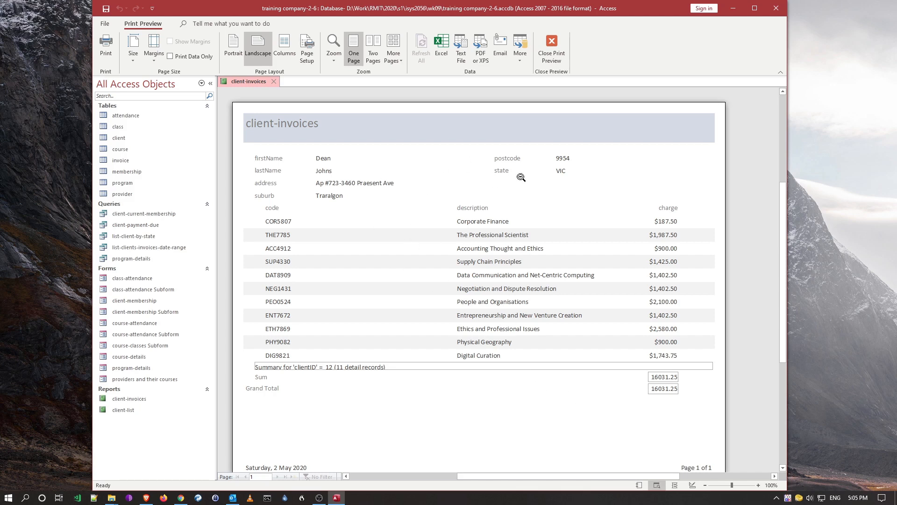
- Leave the print preview and set the format of the charge grand total in the report footer to Currency
click(553, 44)
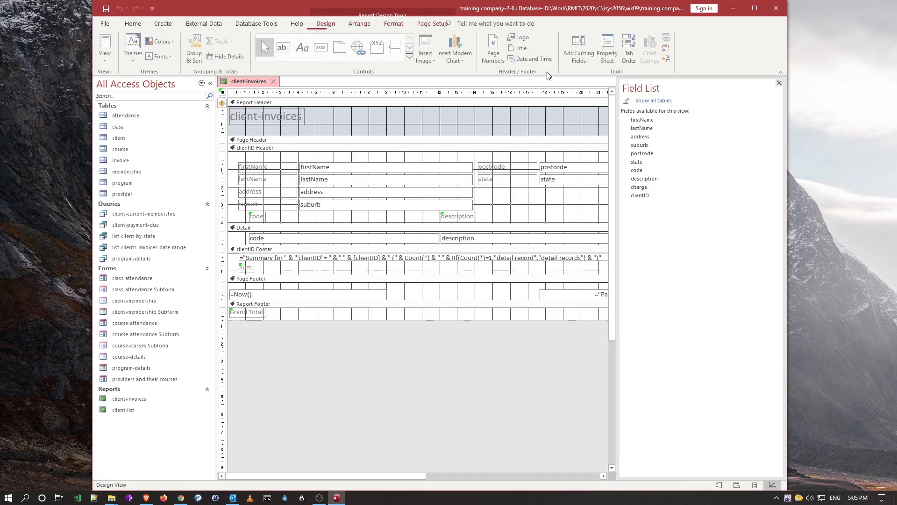
click(780, 82)
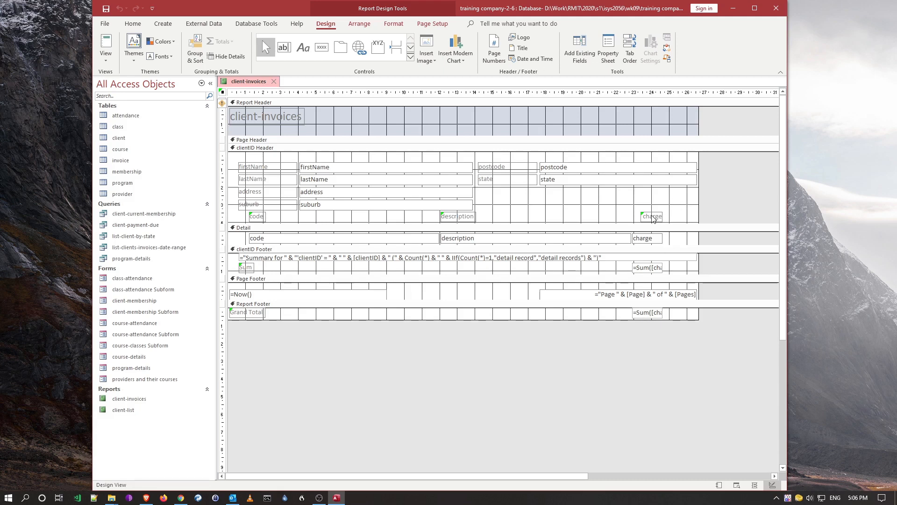
click(646, 314)
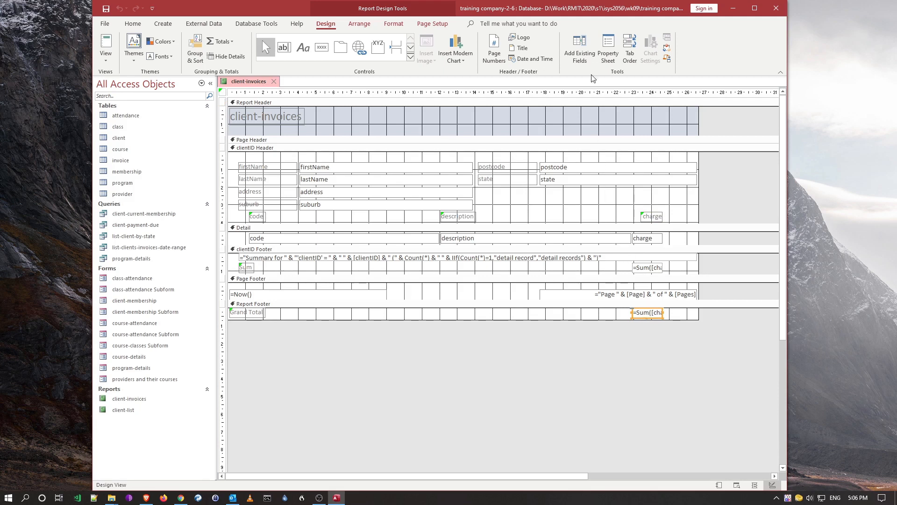
click(609, 52)
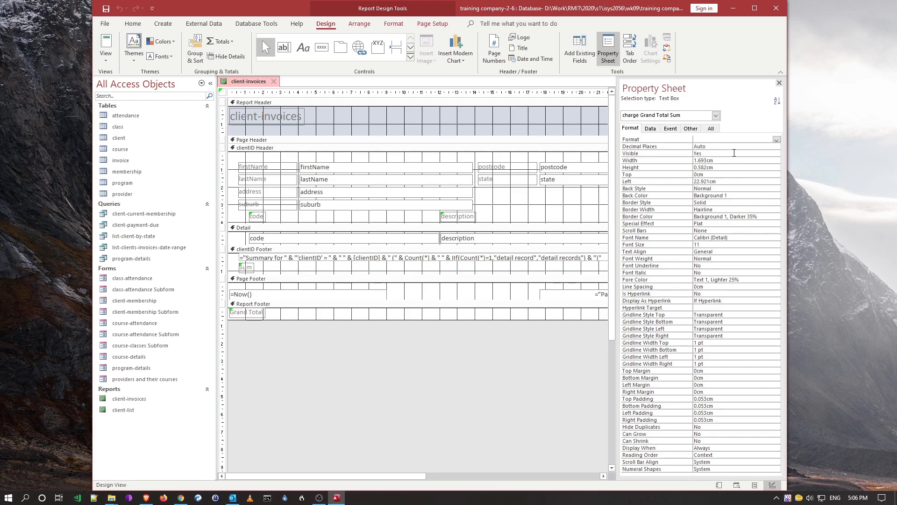
click(633, 130)
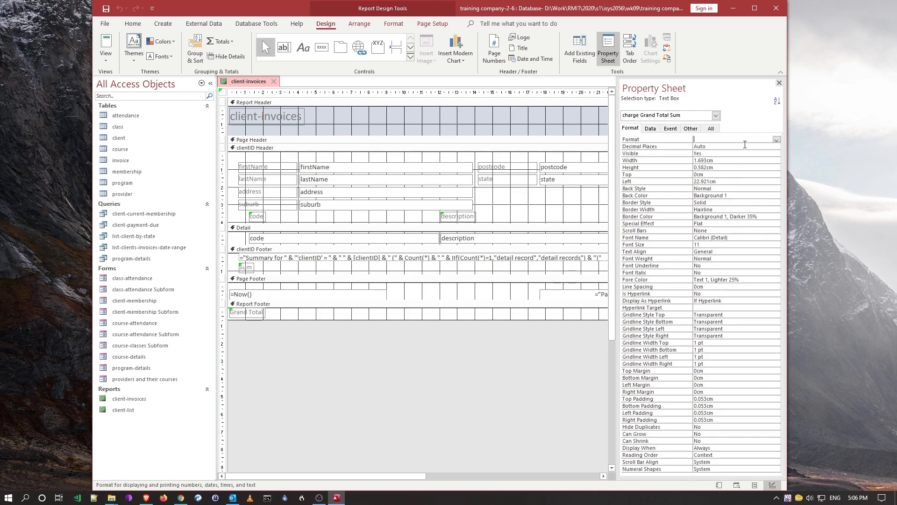
click(776, 140)
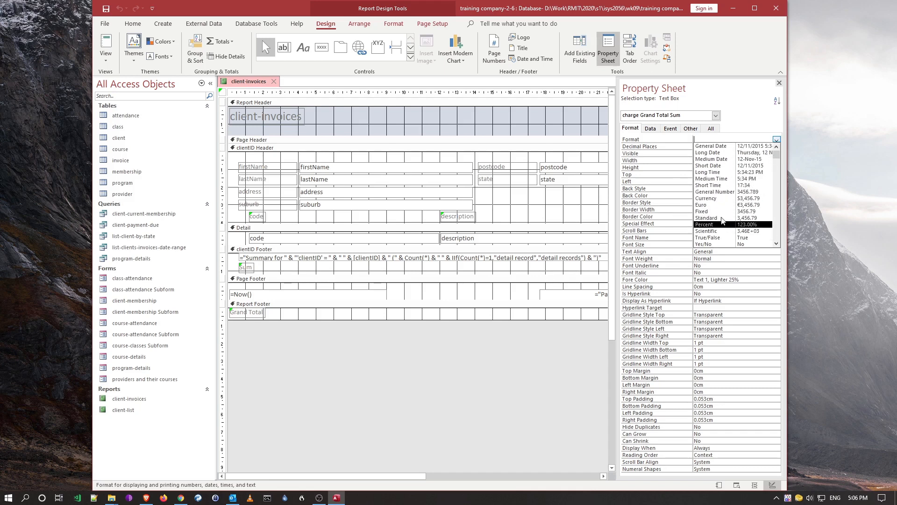
click(720, 202)
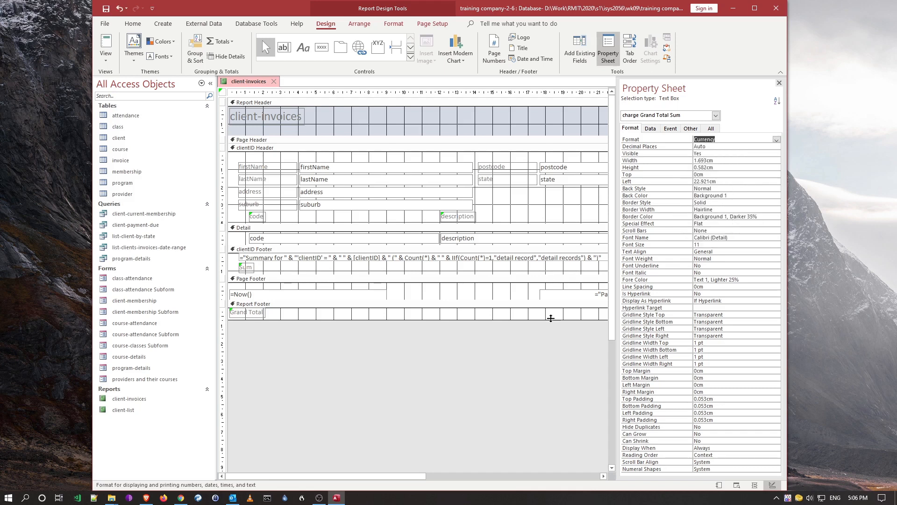
click(779, 83)
- Run the report by entering the client ID, and widen the grand total box towards the left in Layout View
click(105, 45)
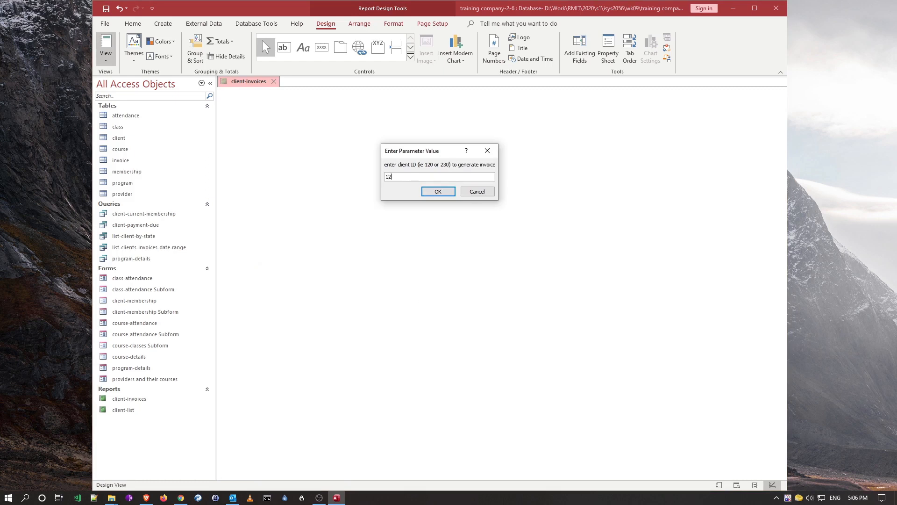
click(439, 193)
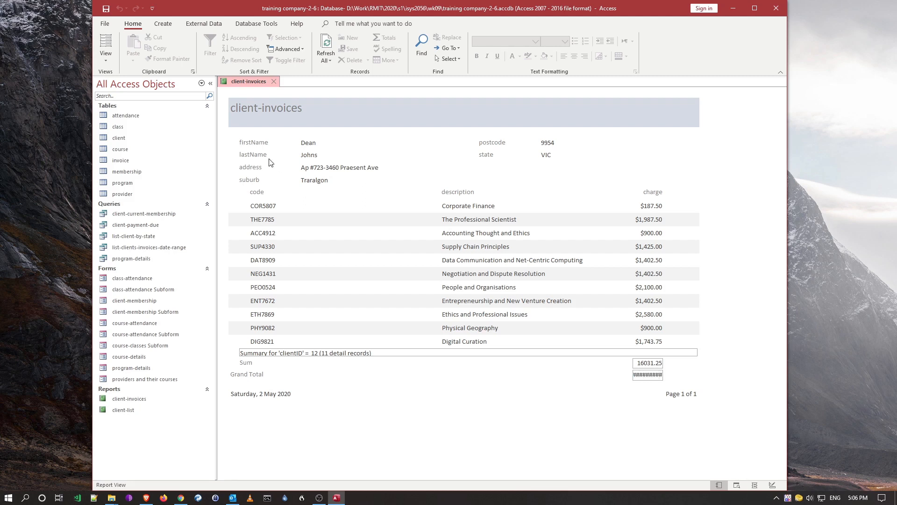
click(106, 60)
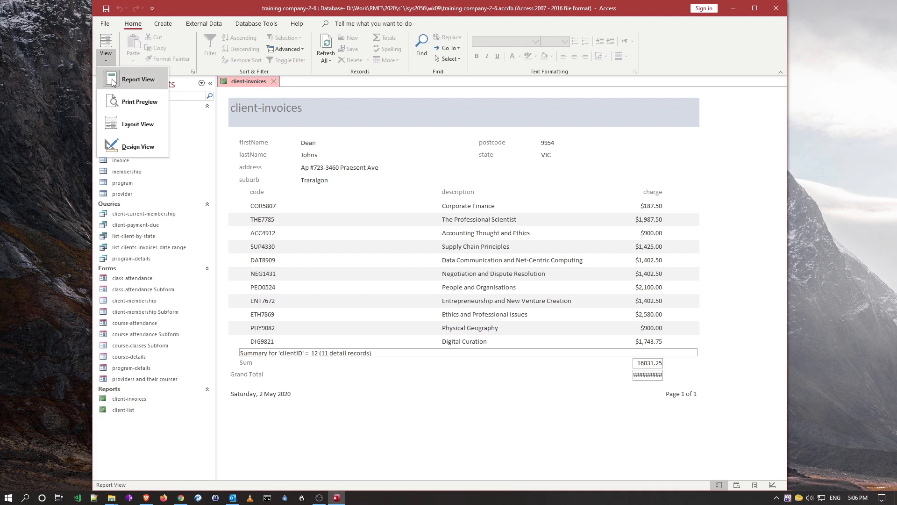
click(130, 123)
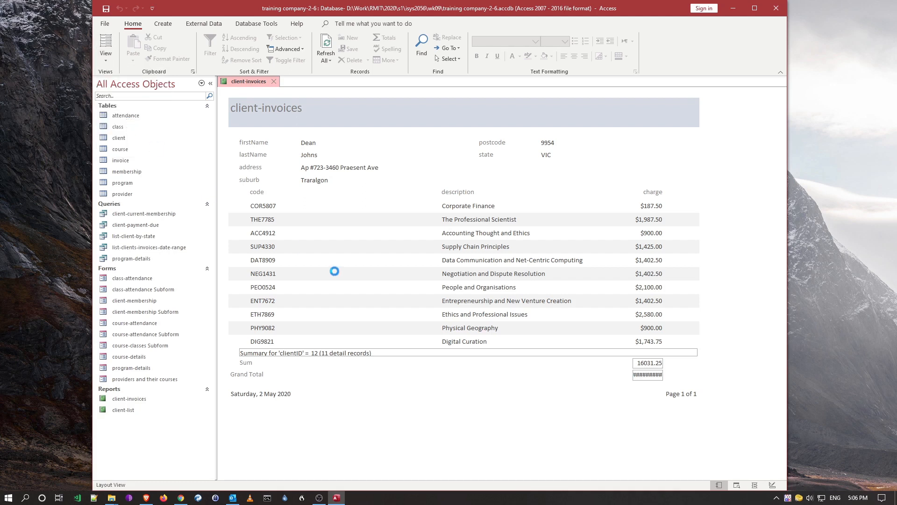
click(636, 374)
drag(634, 376, 611, 377)
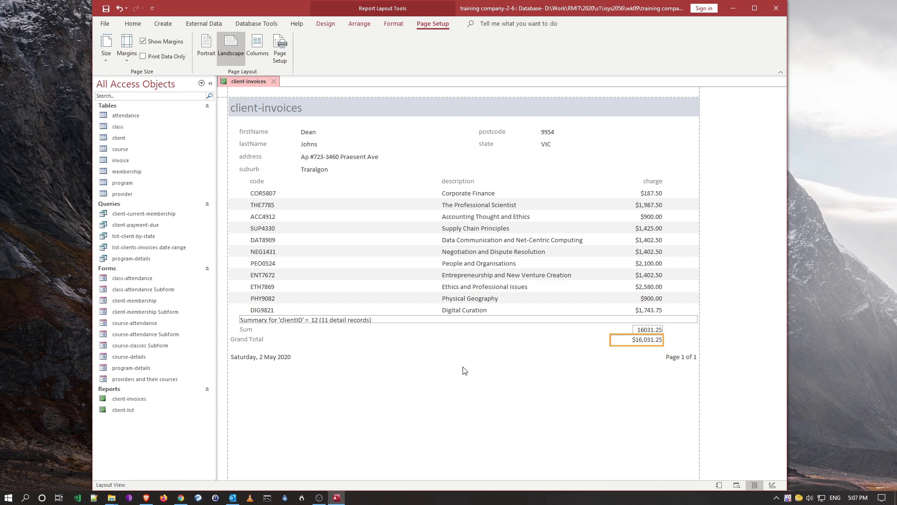
click(133, 26)
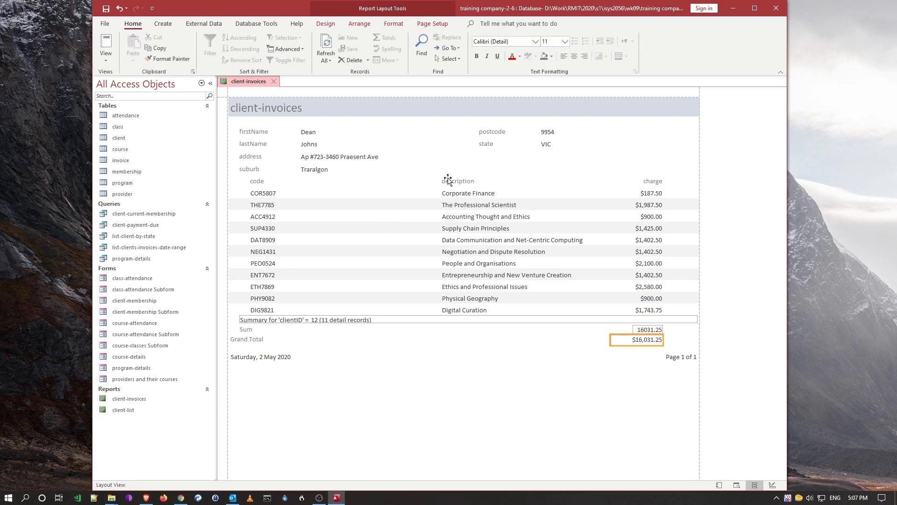